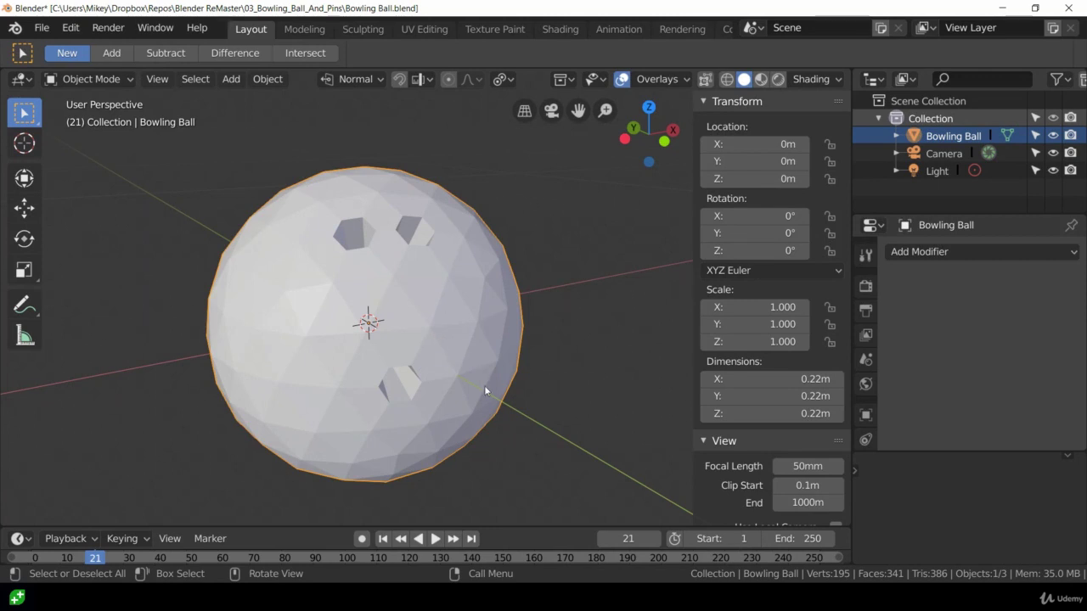
# Turn the view toward the finger holes and apply Shade Smooth to the bowling ball
pyautogui.scroll(3, 486, 394)
pyautogui.moveTo(472, 394); pyautogui.dragTo(473, 368, button='middle')
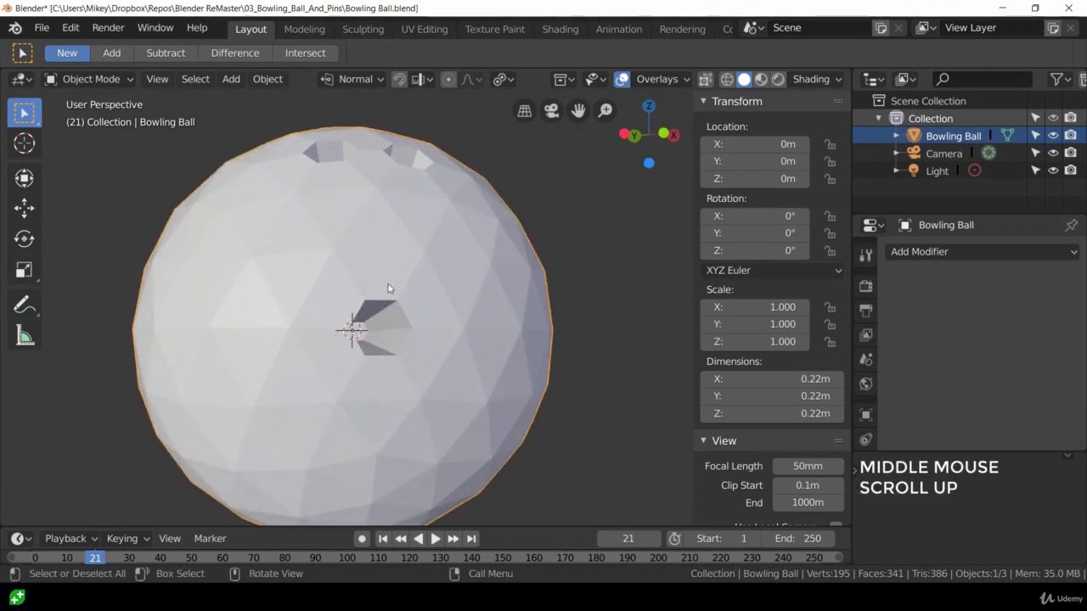
pyautogui.moveTo(396, 287); pyautogui.dragTo(402, 365, button='middle')
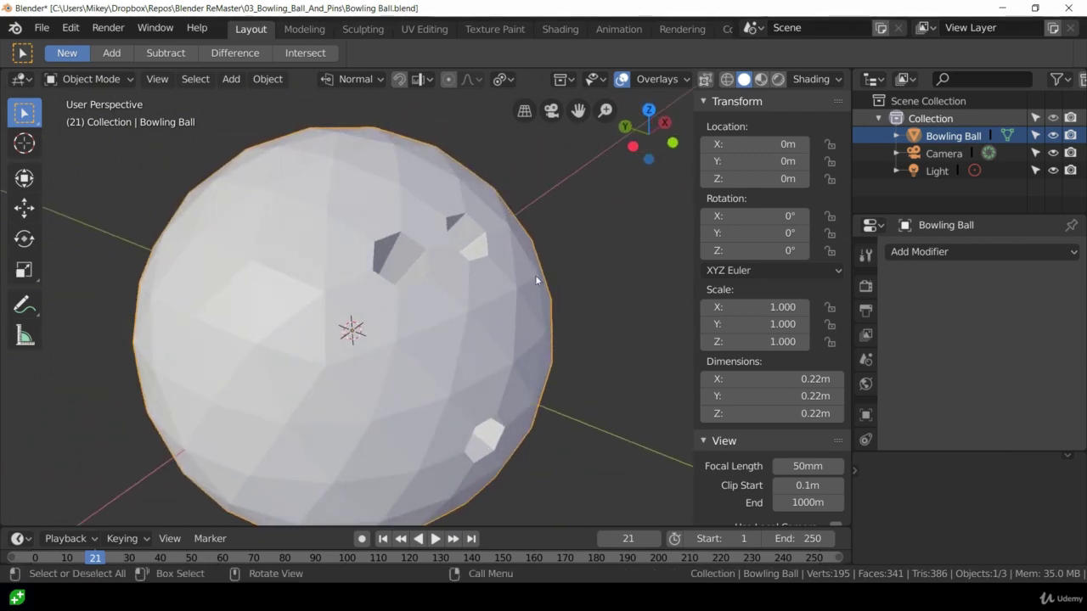
pyautogui.rightClick(348, 295)
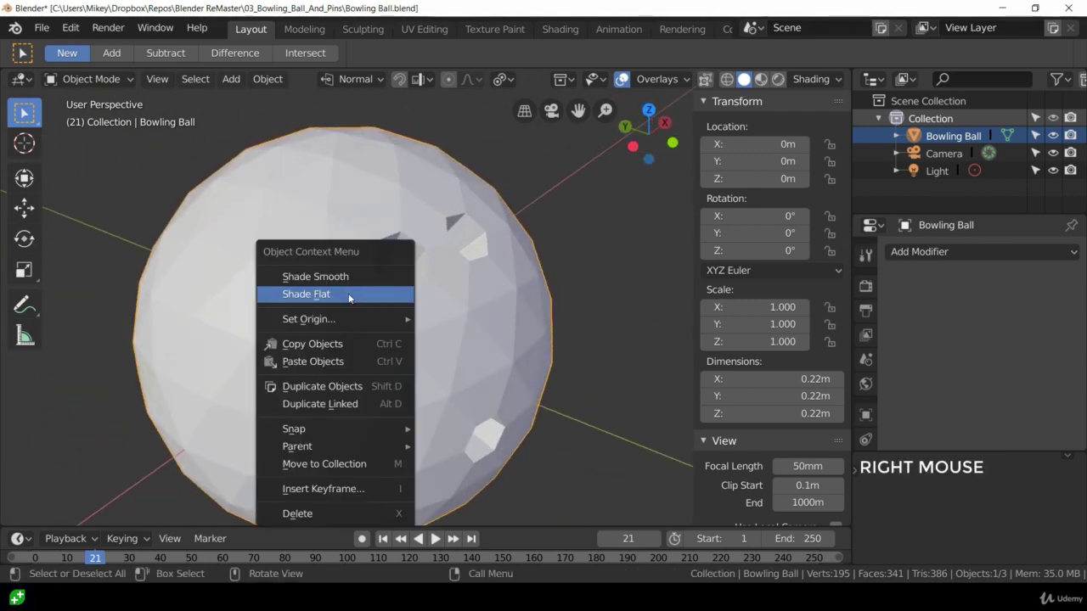
pyautogui.click(350, 276)
# Orbit around the ball to inspect the smoothed finger and thumb holes
pyautogui.moveTo(418, 314); pyautogui.dragTo(269, 374, button='middle')
pyautogui.moveTo(442, 418)
pyautogui.mouseDown(button='middle')
pyautogui.moveTo(472, 395)
pyautogui.moveTo(437, 404)
pyautogui.mouseUp(button='middle')
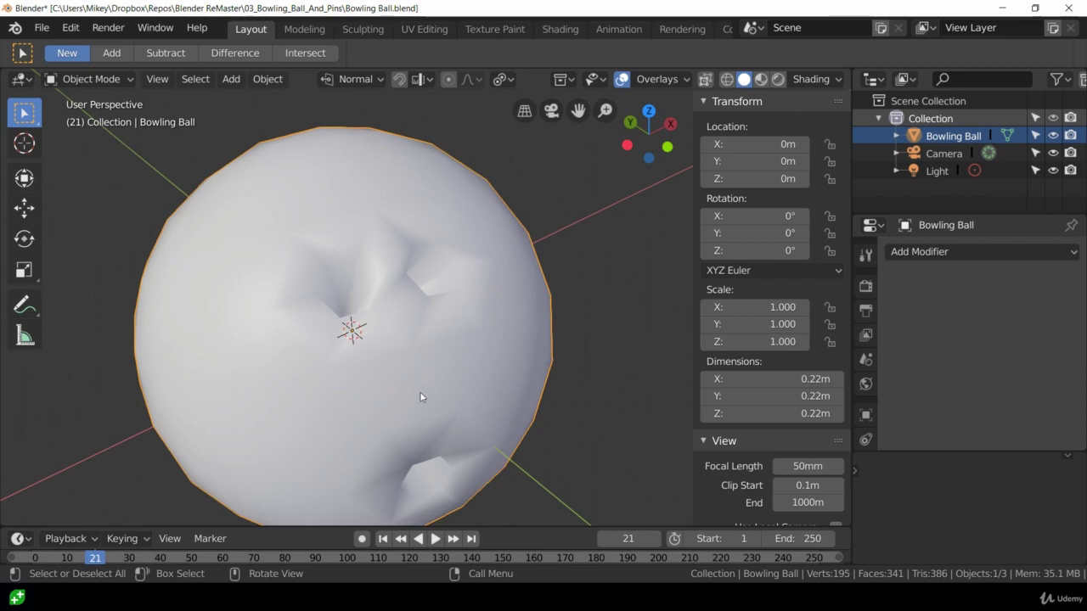
pyautogui.moveTo(382, 399); pyautogui.dragTo(396, 413, button='middle')
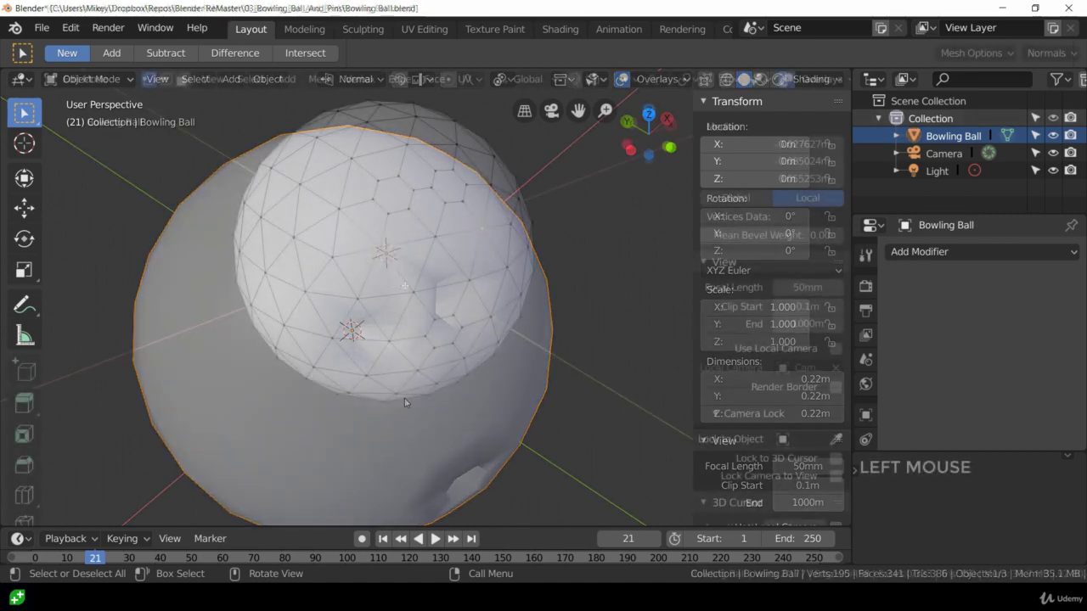
# Switch the viewport to Wireframe shading to see through the icosphere
pyautogui.scroll(3, 528, 263)
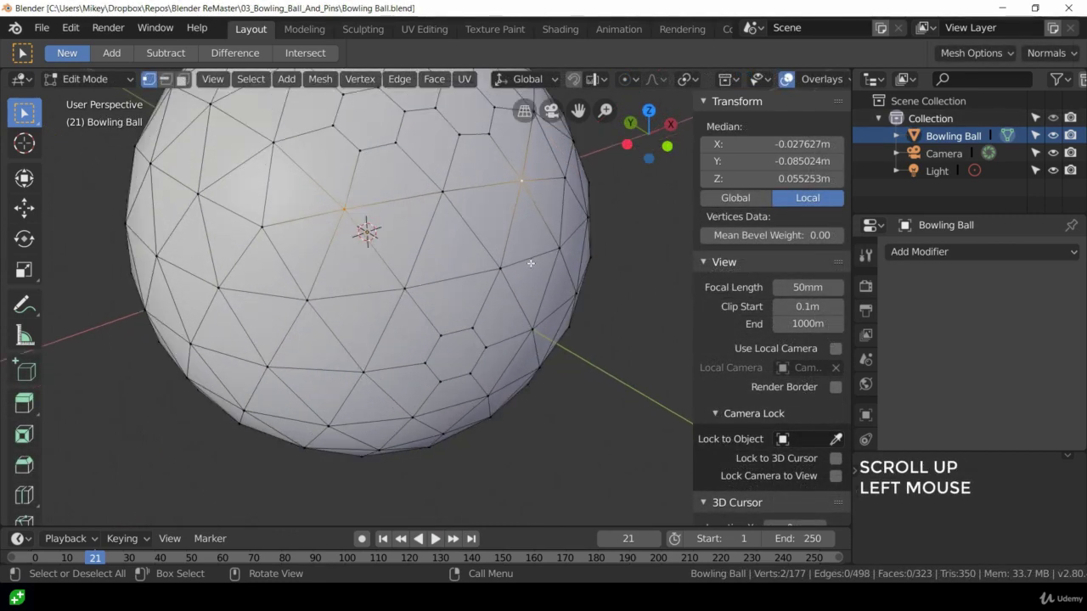
pyautogui.moveTo(531, 264); pyautogui.dragTo(404, 125, button='middle')
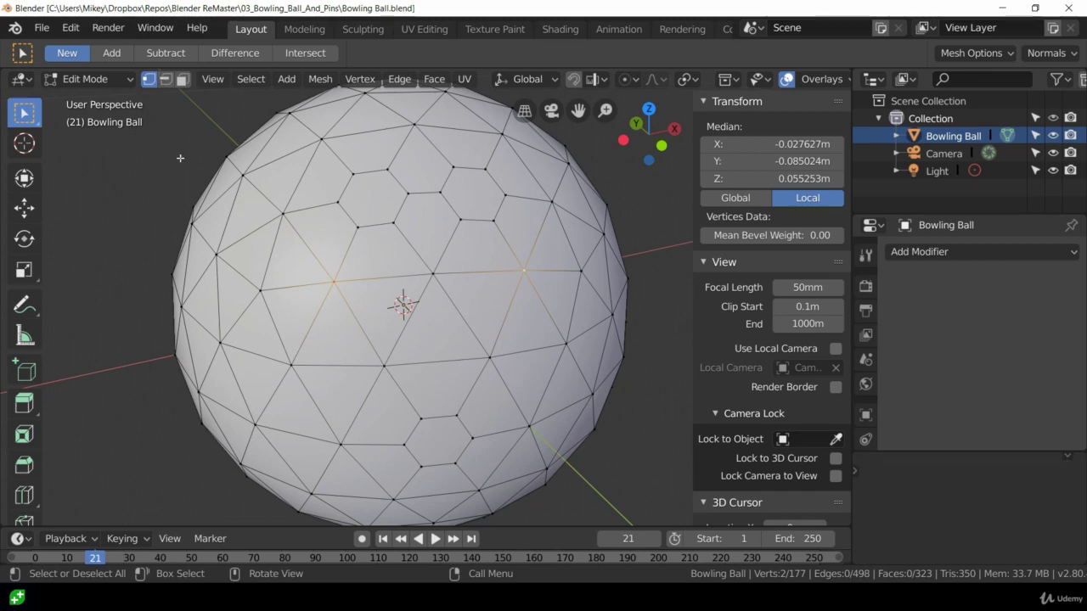
pyautogui.moveTo(564, 162); pyautogui.dragTo(493, 258, button='middle')
pyautogui.press('z')
pyautogui.click(422, 247)
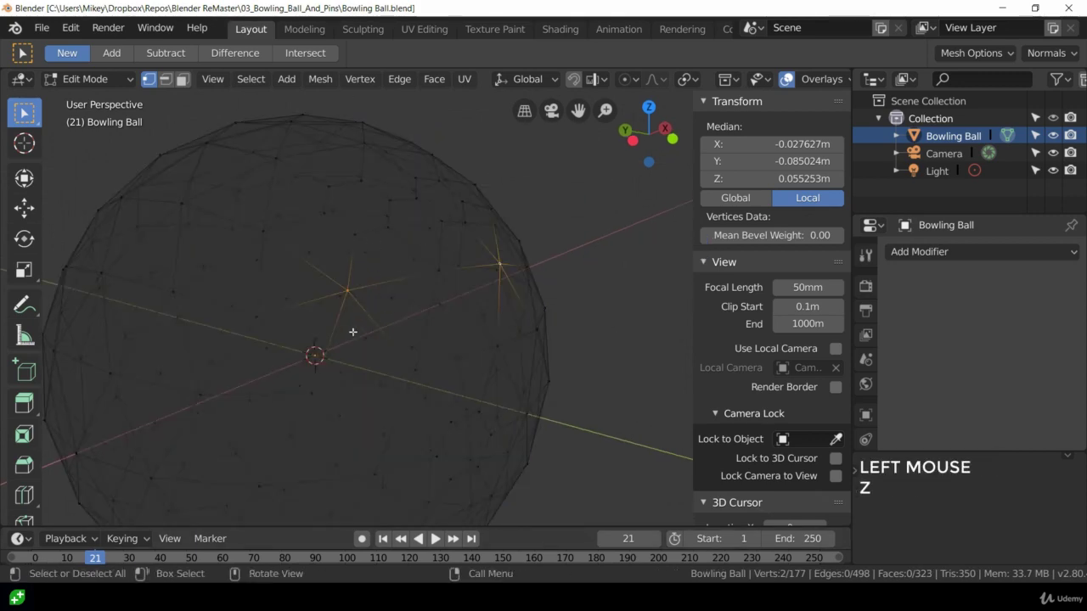
pyautogui.moveTo(352, 330); pyautogui.dragTo(386, 335, button='middle')
# In face select mode, select the two finger-hole faces and the thumb-hole face
pyautogui.click(183, 79)
pyautogui.click(361, 222)
pyautogui.keyDown('shift'); pyautogui.click(403, 187); pyautogui.keyUp('shift')
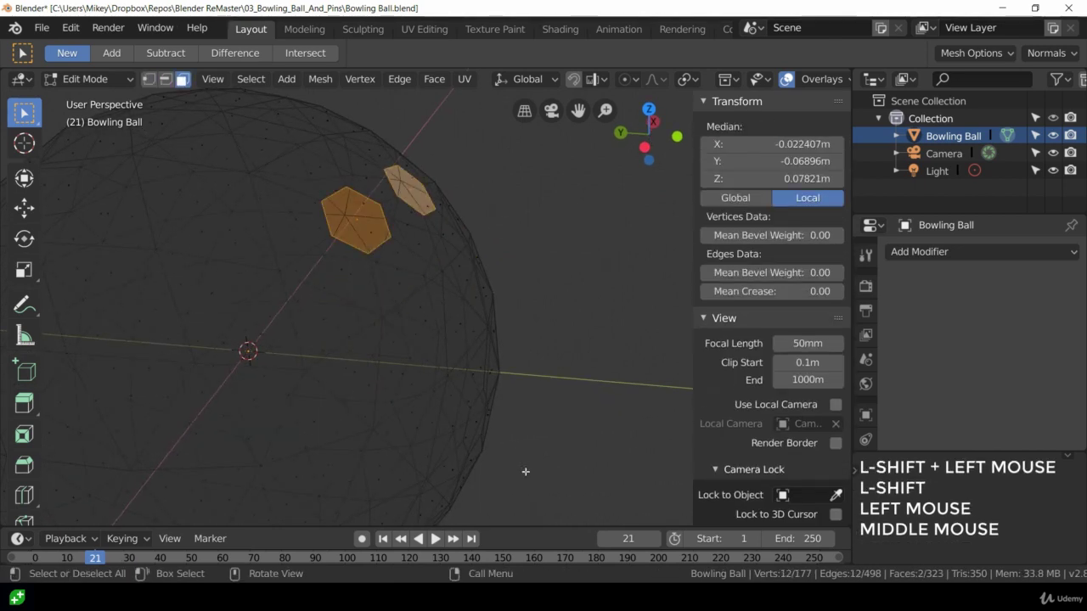
pyautogui.moveTo(527, 473); pyautogui.dragTo(442, 455, button='middle')
pyautogui.keyDown('shift'); pyautogui.click(442, 455); pyautogui.keyUp('shift')
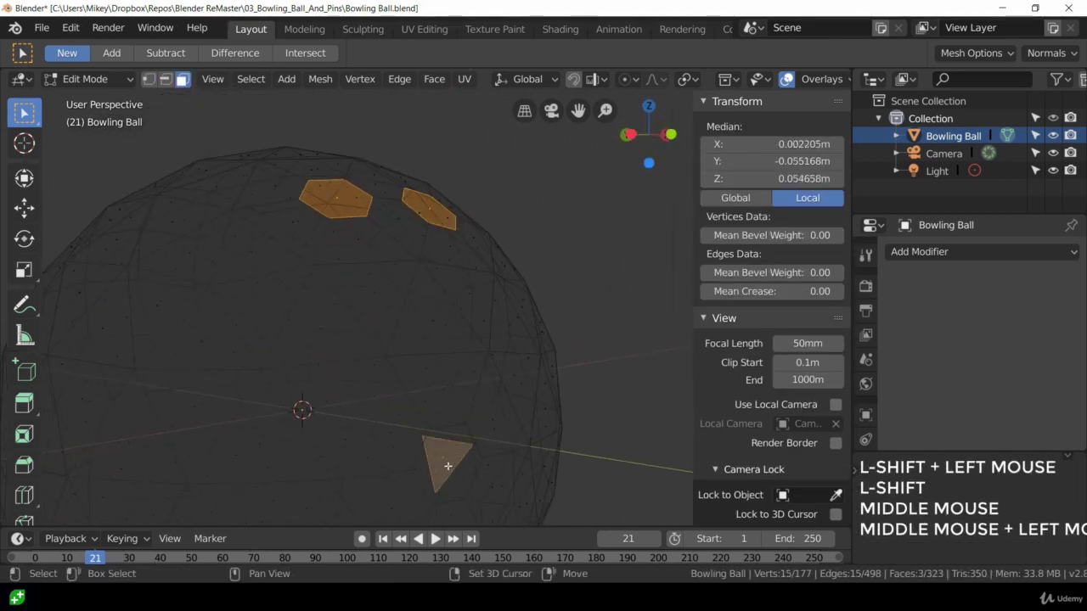
pyautogui.moveTo(451, 454)
pyautogui.mouseDown(button='middle')
pyautogui.moveTo(439, 451)
pyautogui.moveTo(443, 437)
pyautogui.mouseUp(button='middle')
pyautogui.scroll(-4, 443, 437)
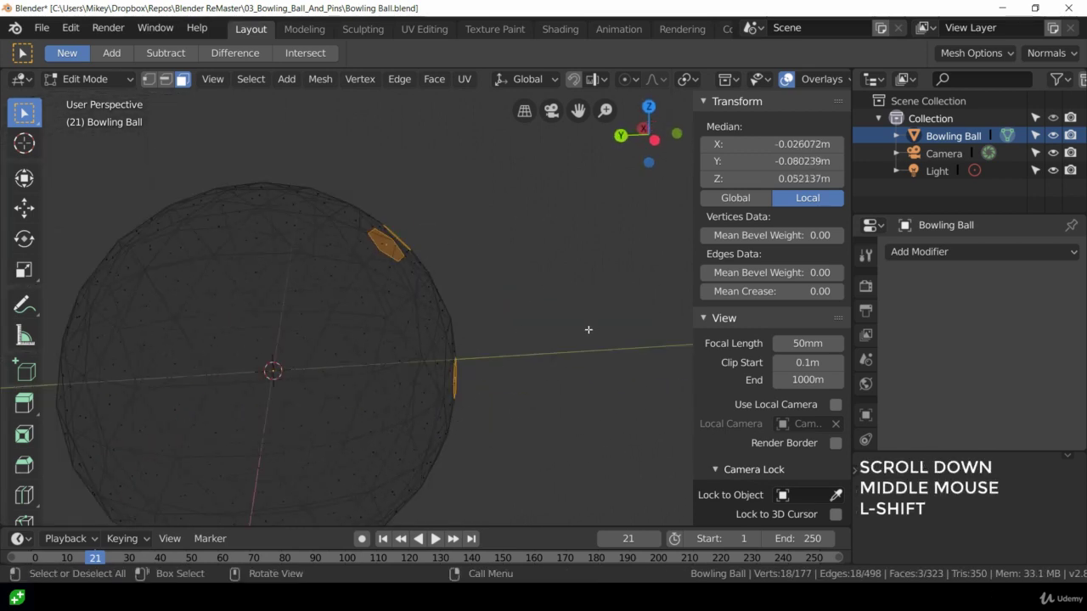
# Extrude the three selected faces inward into the sphere and inspect the shafts
pyautogui.press('e')
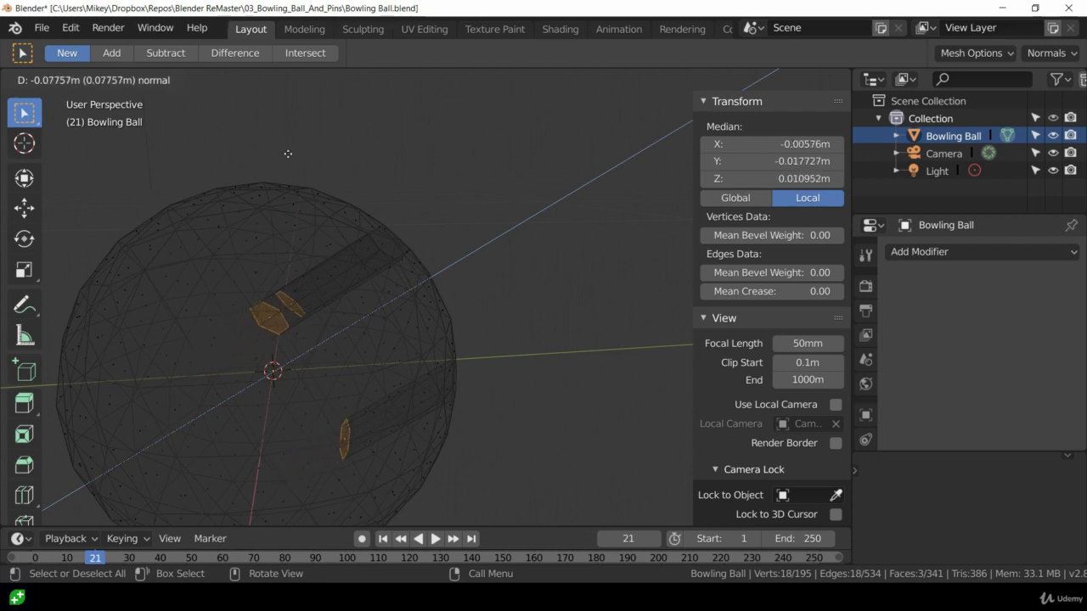
pyautogui.click(532, 467)
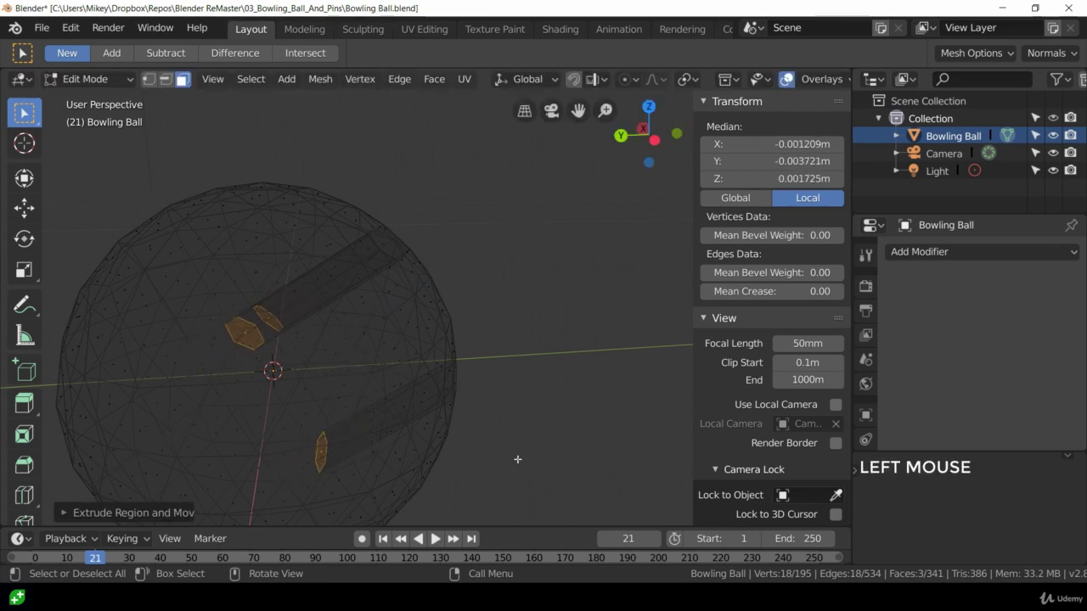
pyautogui.moveTo(515, 473); pyautogui.dragTo(408, 387, button='middle')
pyautogui.moveTo(428, 460); pyautogui.dragTo(404, 340, button='middle')
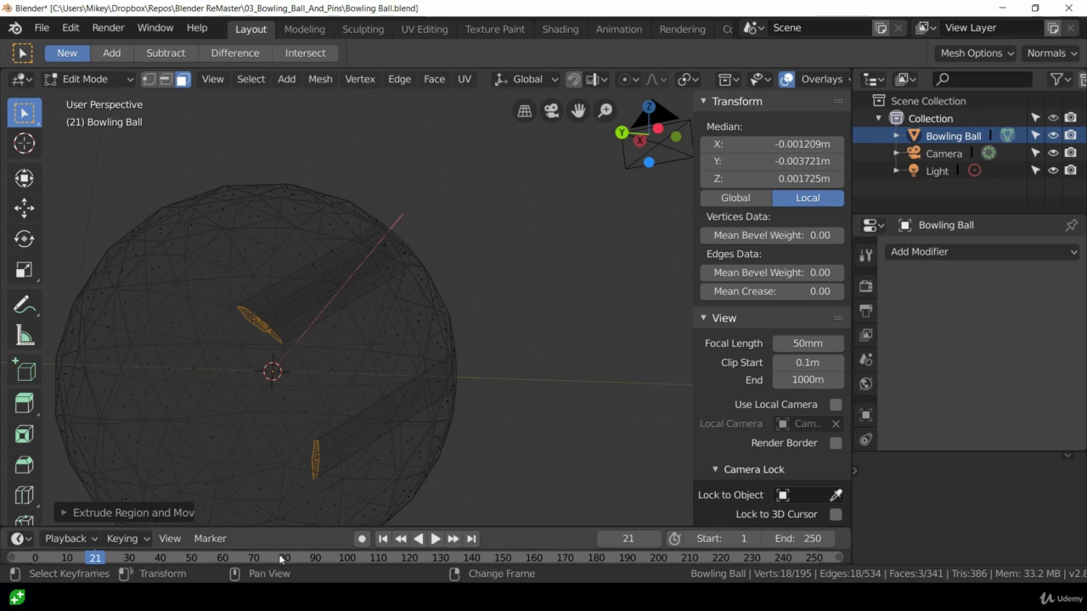
# Undo the inward extrusion, keeping the three hole faces selected
pyautogui.hotkey('ctrl', 'z')
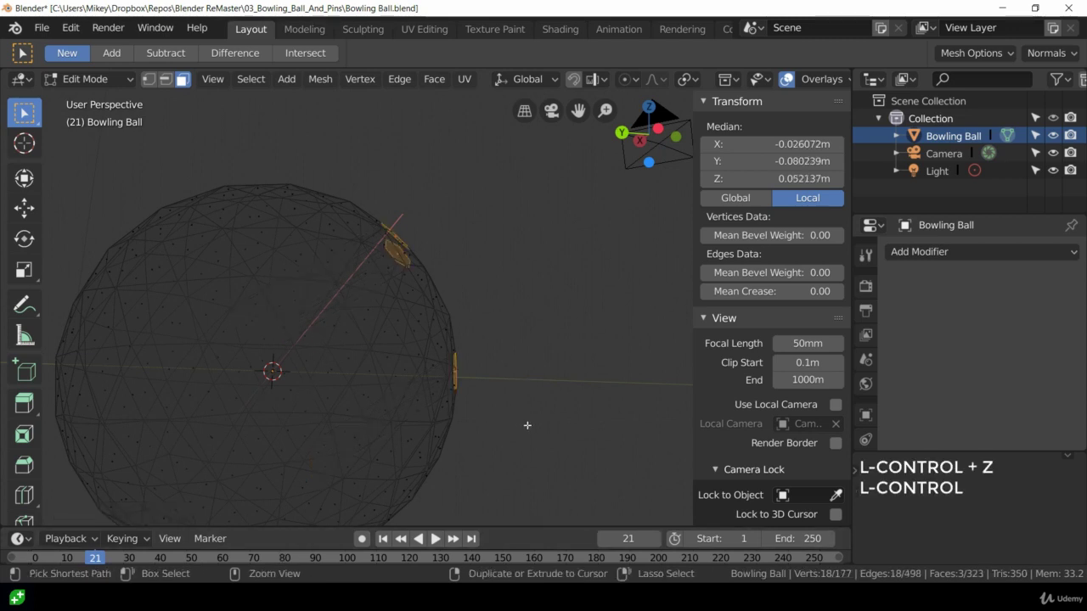
pyautogui.hotkey('ctrl', 'z')
pyautogui.hotkey('ctrl', 'shift', 'z')
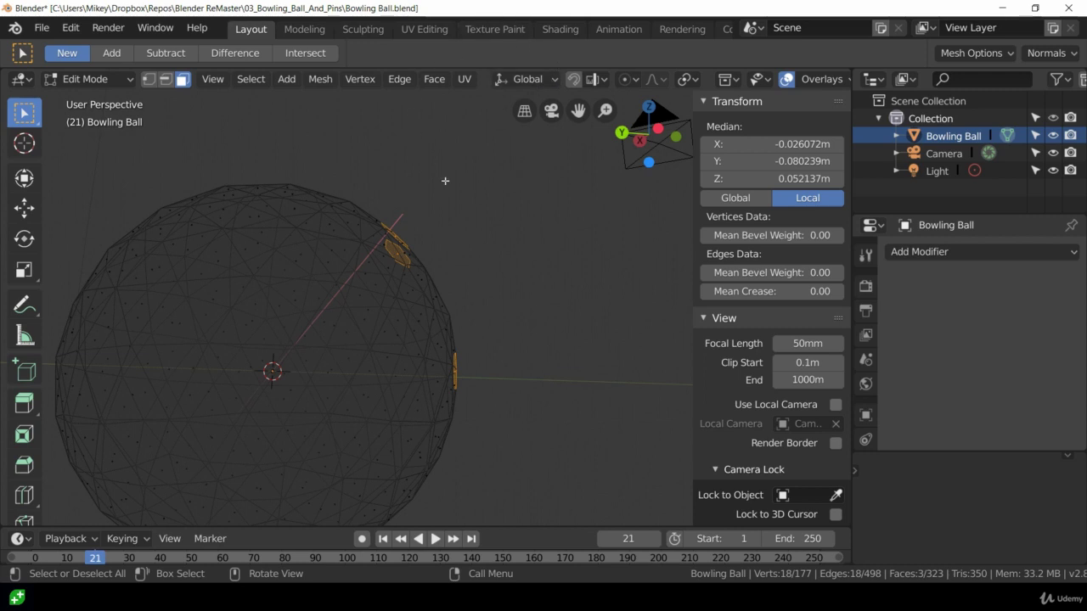
# Set the transform orientation to Normal
pyautogui.click(548, 79)
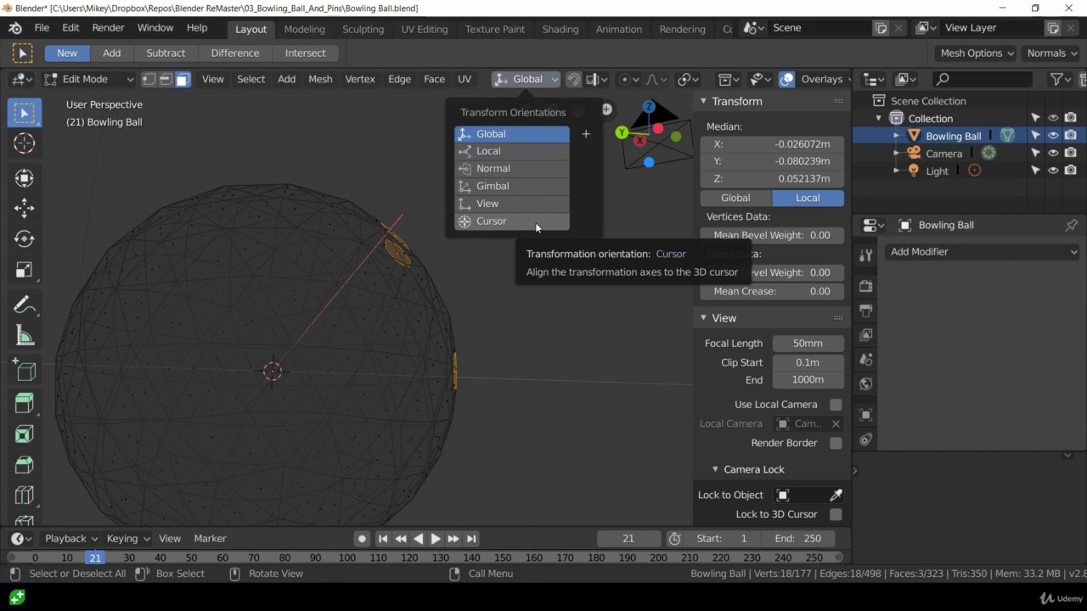
pyautogui.click(511, 80)
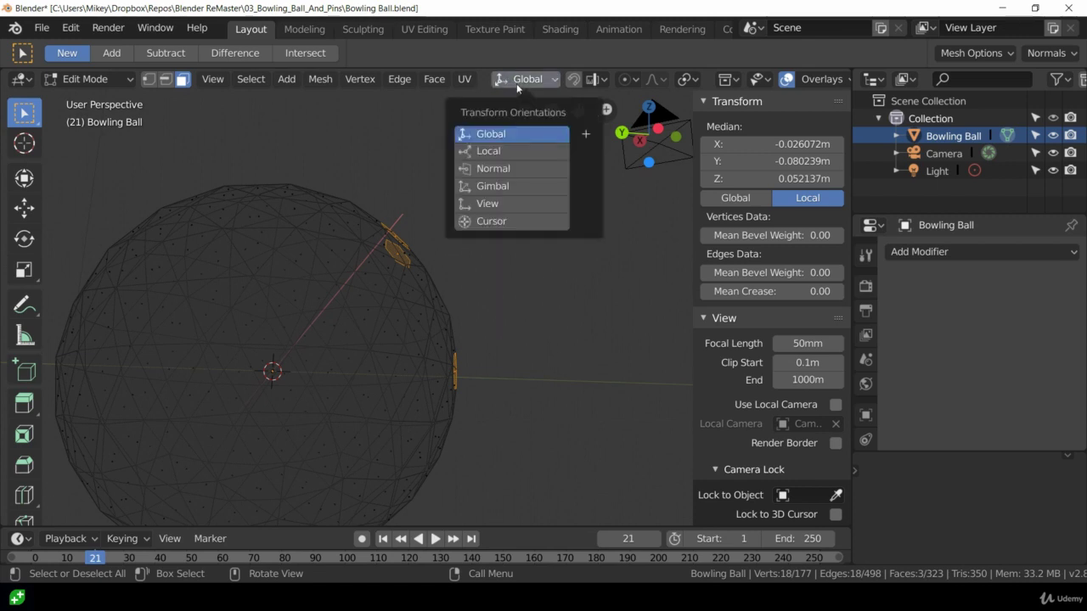
pyautogui.click(538, 171)
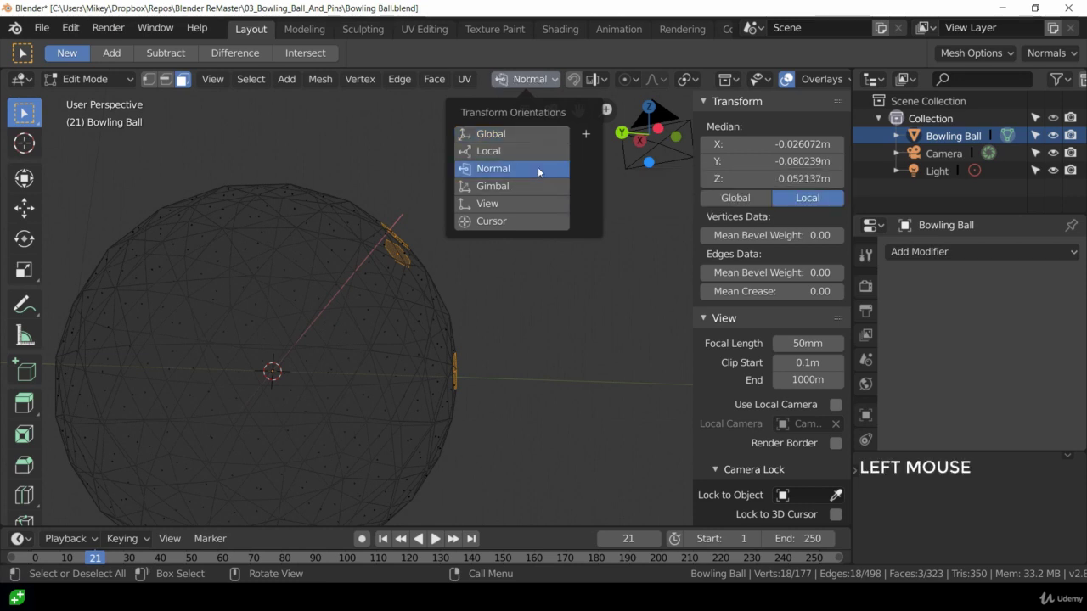
pyautogui.moveTo(605, 338); pyautogui.dragTo(498, 257, button='middle')
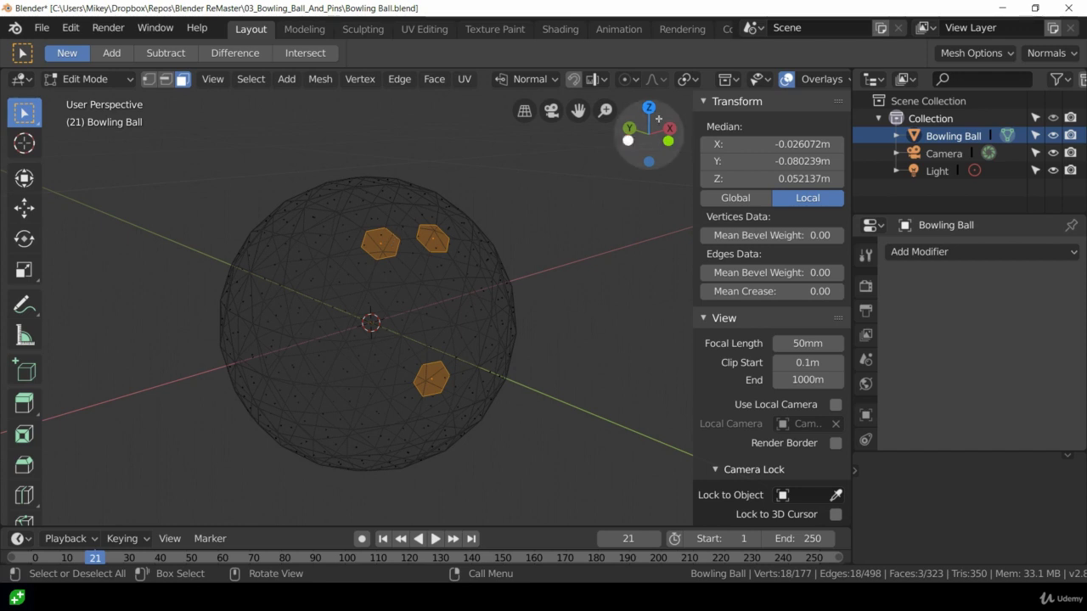
# Change the pivot point to Individual Origins so each face transforms around its own centre
pyautogui.click(693, 81)
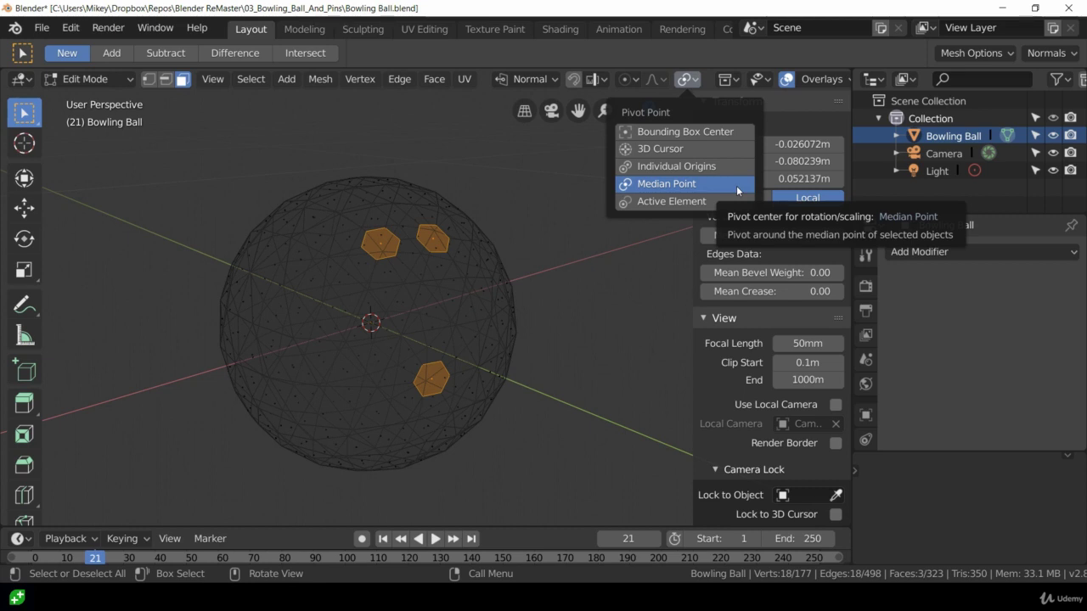
pyautogui.click(725, 165)
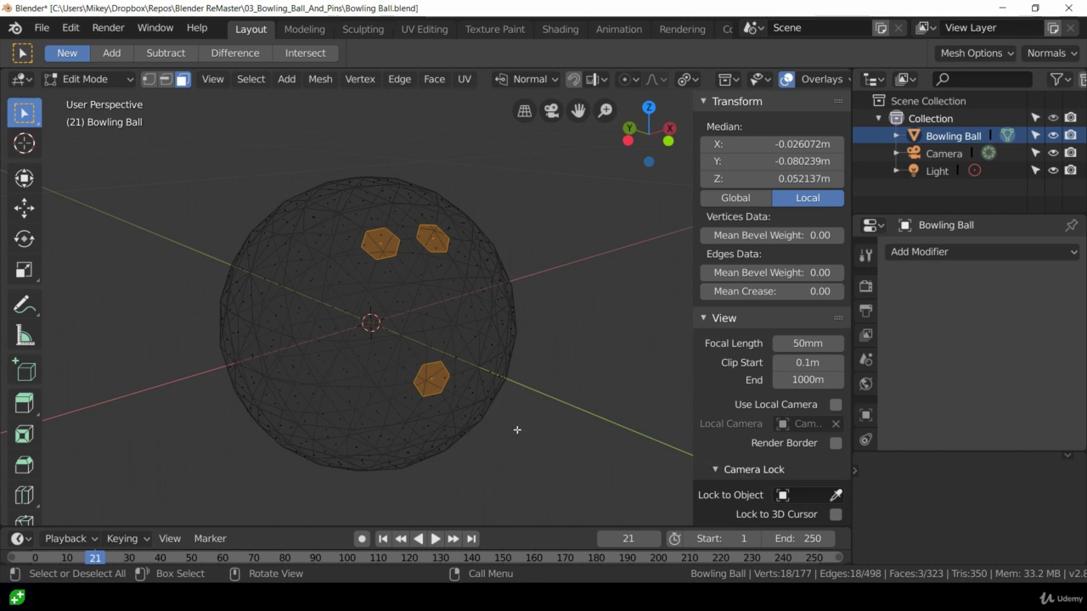
pyautogui.moveTo(521, 430); pyautogui.dragTo(586, 423, button='middle')
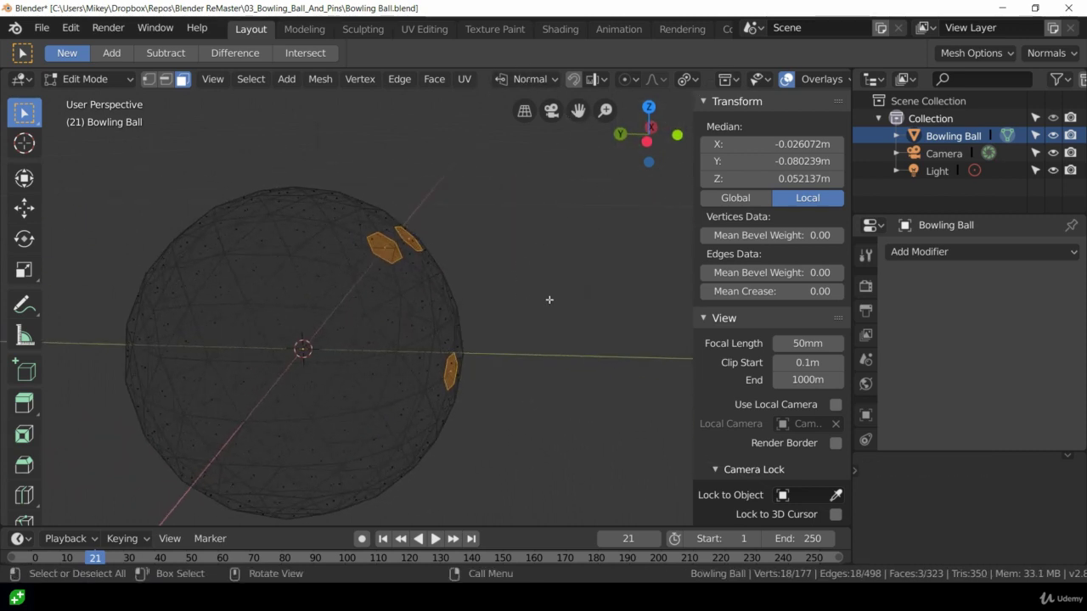
# Start an extrude on the selected faces
pyautogui.press('e')
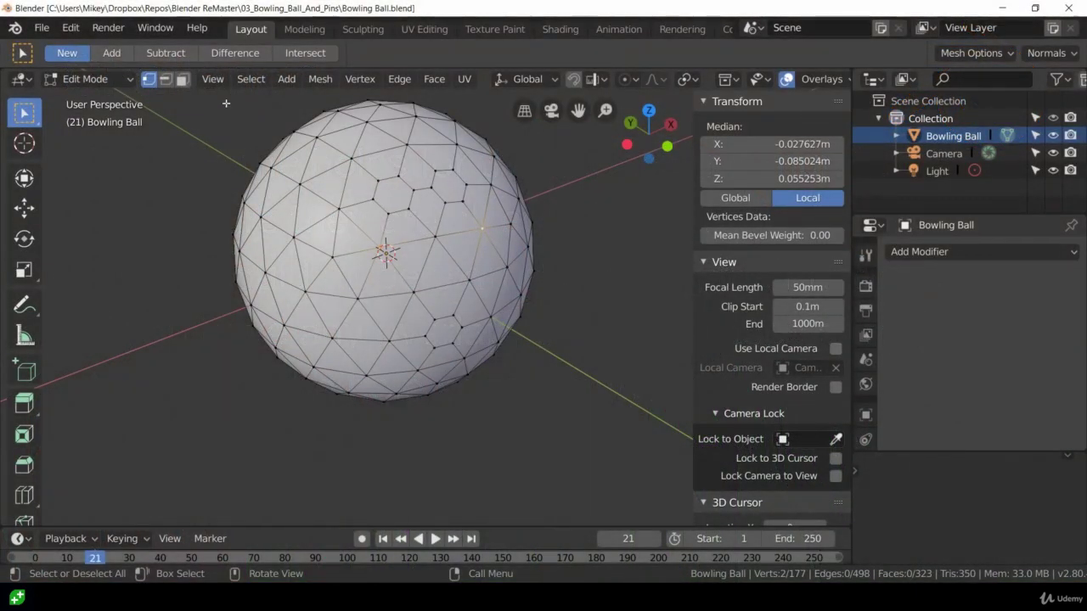
# In face select mode, select two upper hexagonal faces and one lower thumb face
pyautogui.click(182, 79)
pyautogui.click(402, 191)
pyautogui.keyDown('shift'); pyautogui.click(448, 186); pyautogui.keyUp('shift')
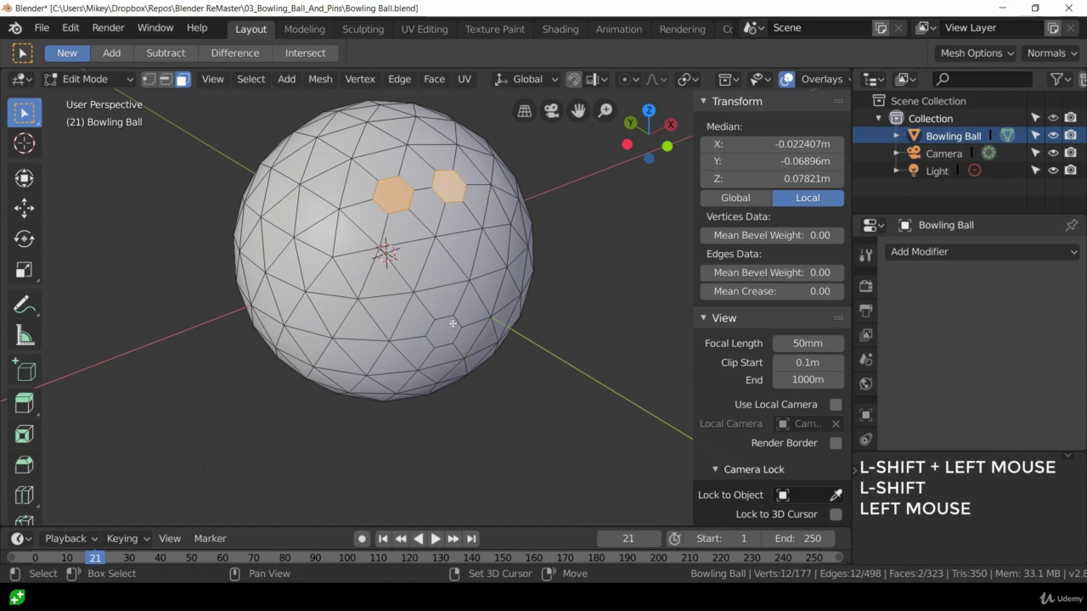
pyautogui.keyDown('shift'); pyautogui.click(442, 330); pyautogui.keyUp('shift')
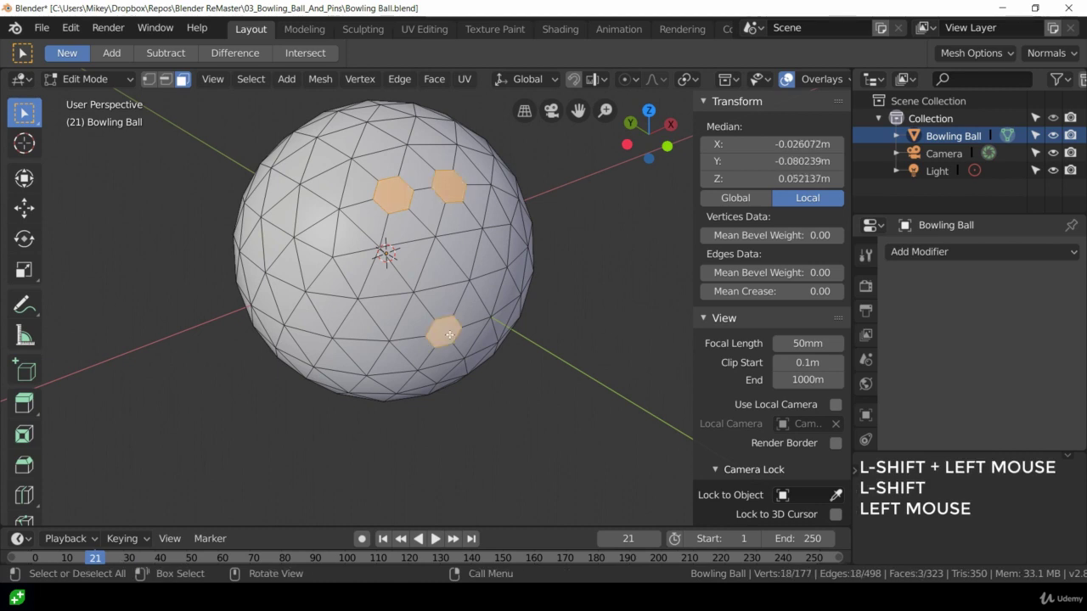
# Set the transform orientation to Normal and bring up the pivot point options
pyautogui.click(537, 79)
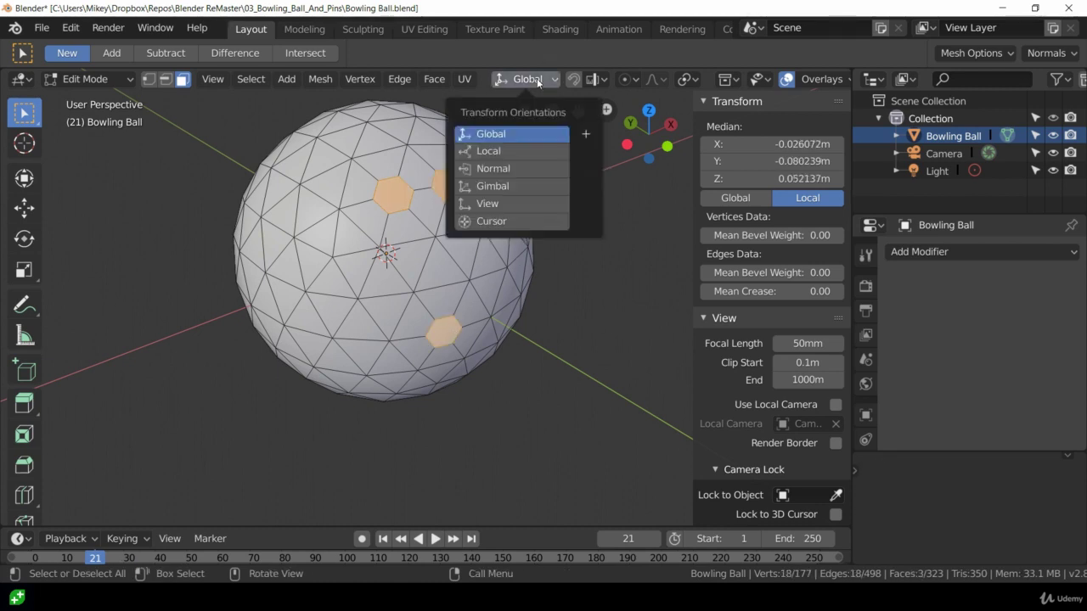
pyautogui.click(527, 169)
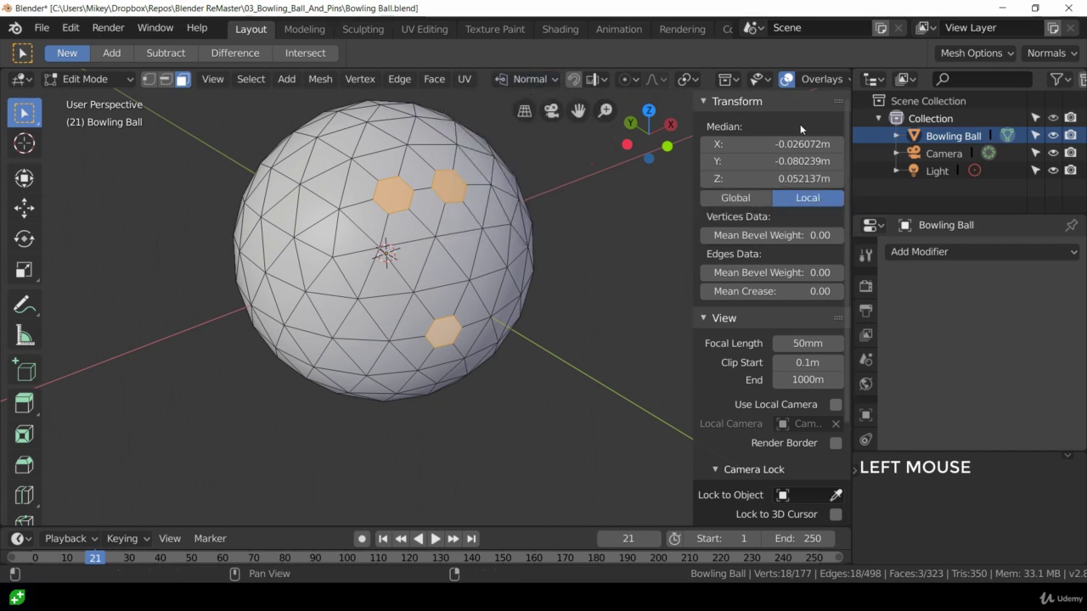
pyautogui.click(689, 79)
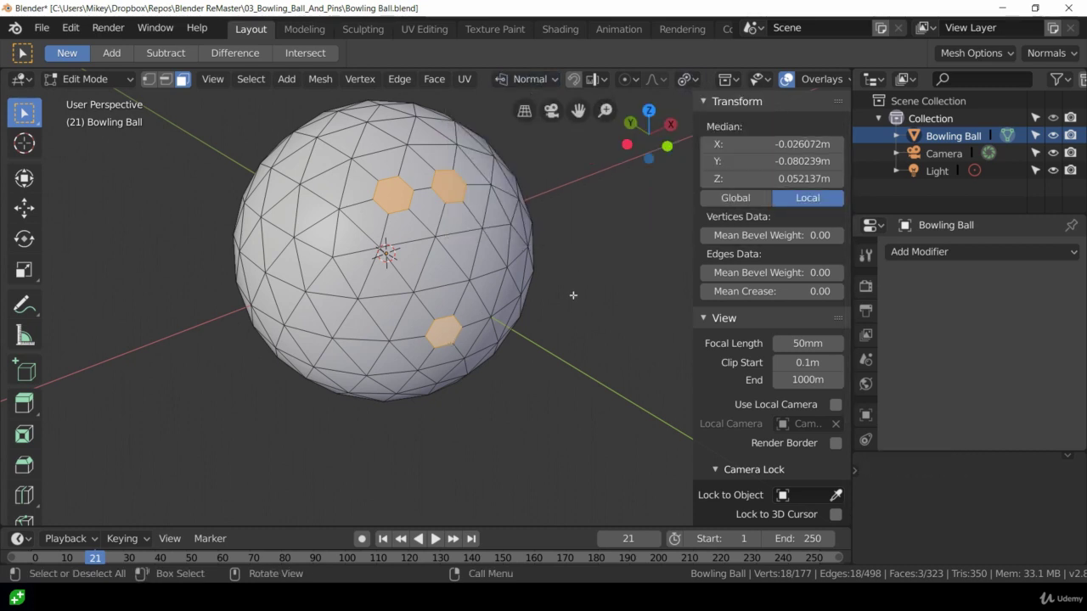
# Hide the tool shelf and properties sidebar and switch to Wireframe shading
pyautogui.press('n')
pyautogui.press('t')
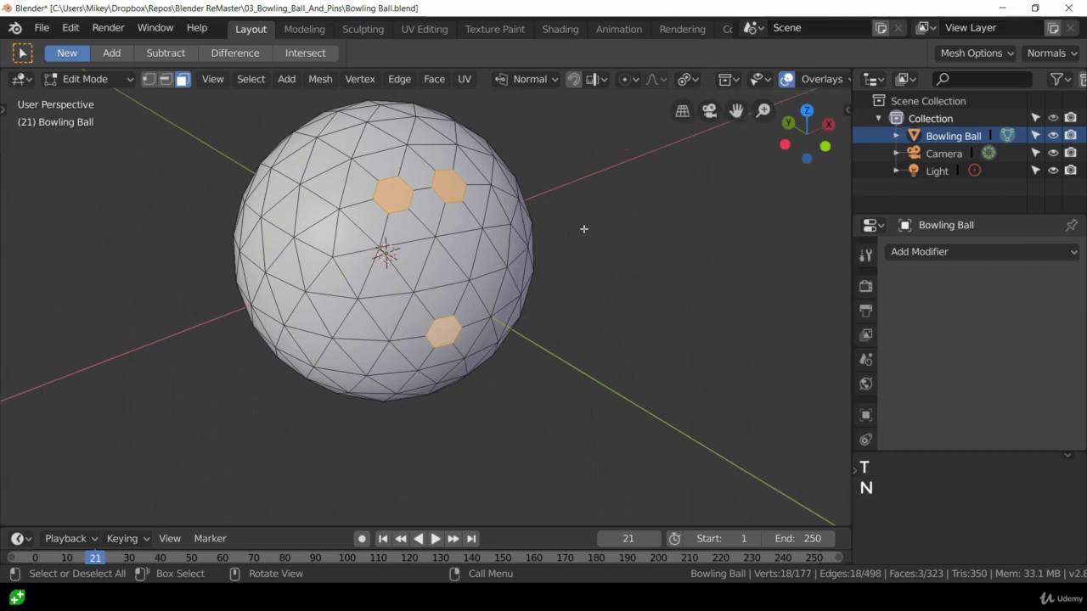
pyautogui.press('z')
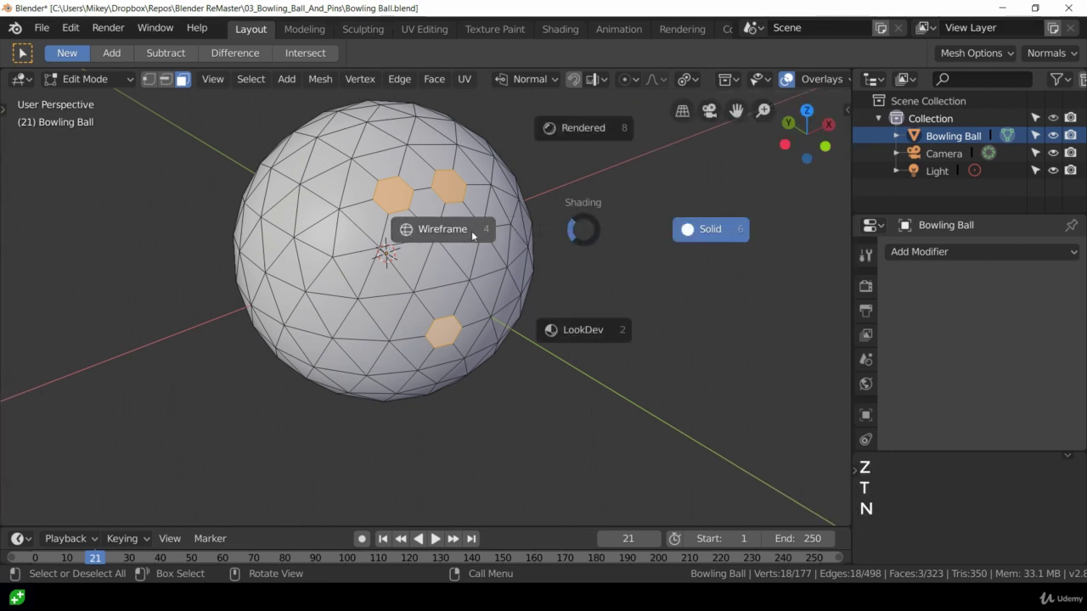
pyautogui.click(471, 230)
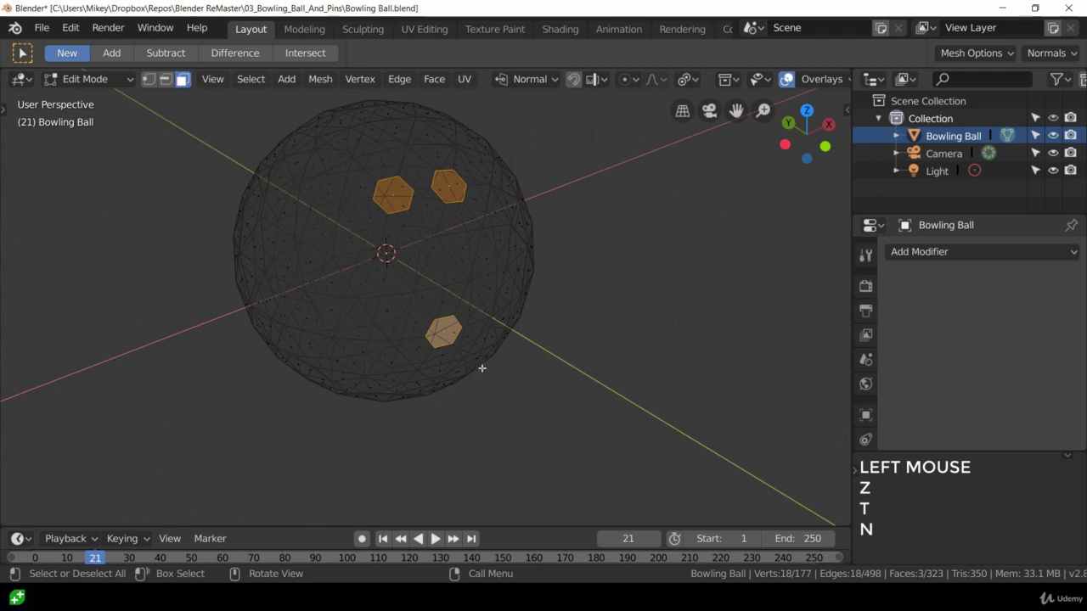
pyautogui.moveTo(478, 357); pyautogui.dragTo(558, 303, button='middle')
# Extrude the three faces inward and move them deeper along their normals
pyautogui.press('e')
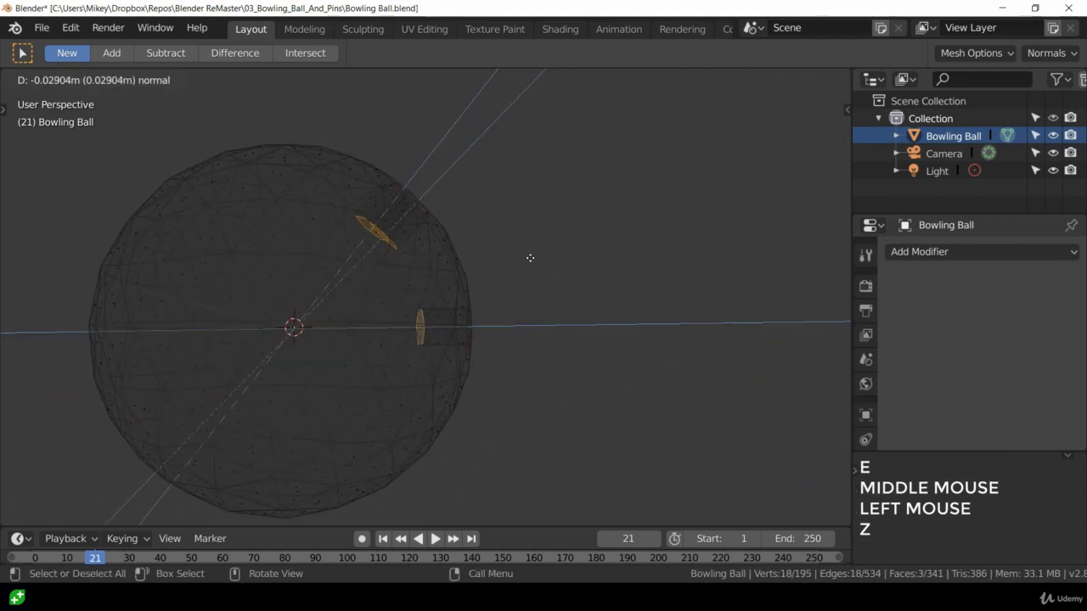
pyautogui.click(517, 270)
pyautogui.moveTo(517, 270); pyautogui.dragTo(562, 278, button='middle')
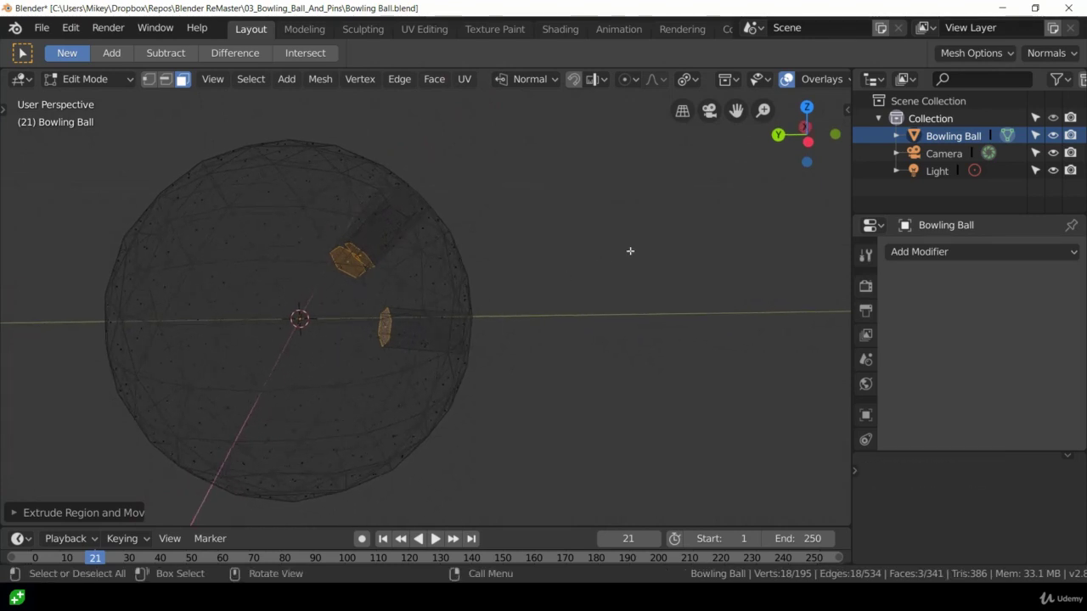
pyautogui.press('g')
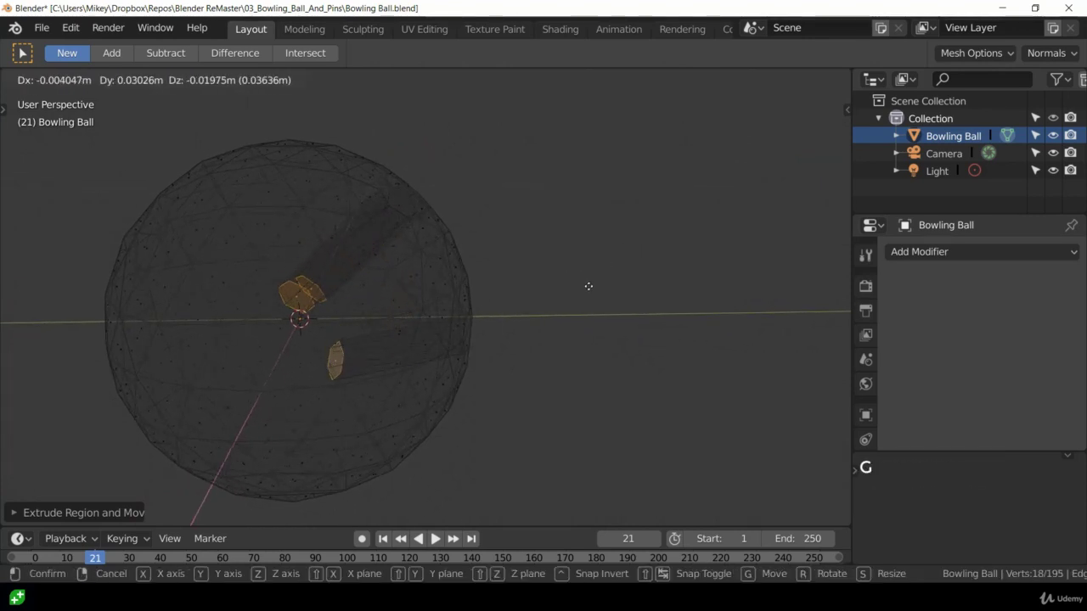
pyautogui.press('z')
pyautogui.press('z')
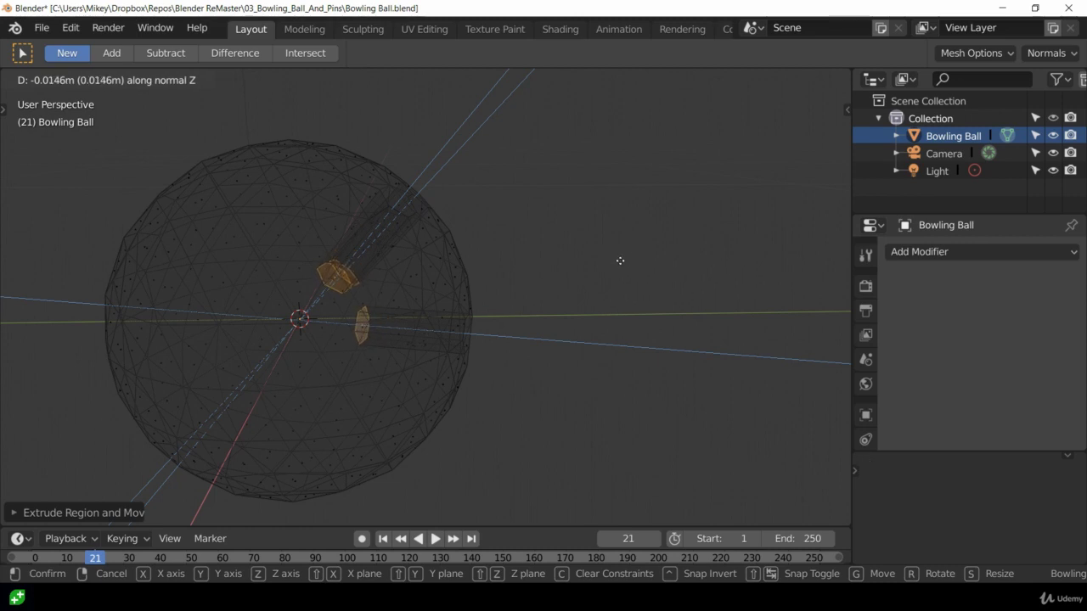
pyautogui.click(621, 260)
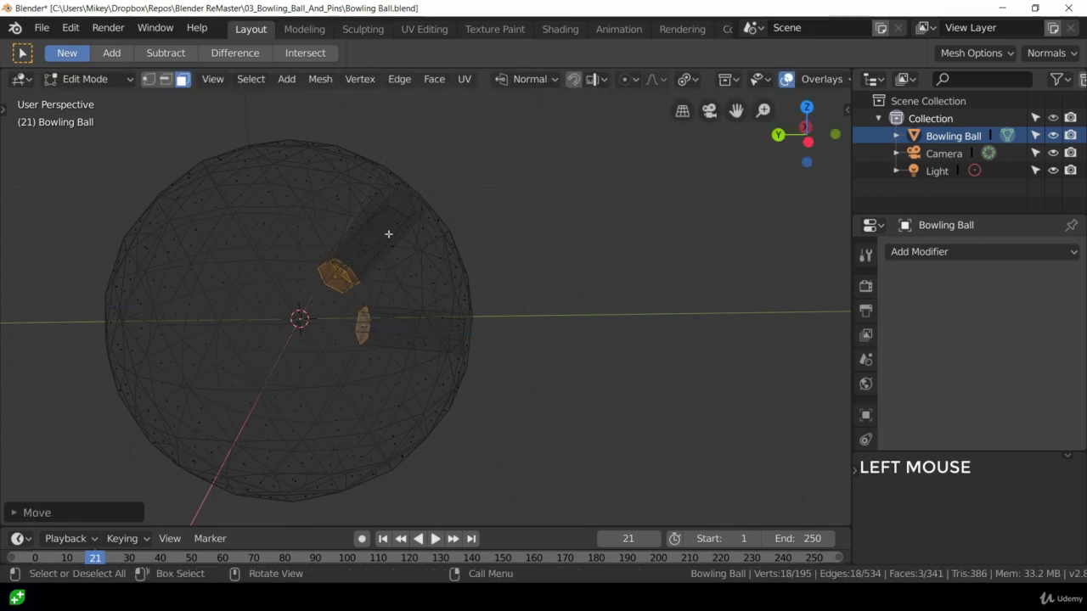
# Scale the hole bottoms to 0.5, then enlarge them slightly
pyautogui.moveTo(663, 162); pyautogui.dragTo(386, 269, button='middle')
pyautogui.scroll(3, 362, 291)
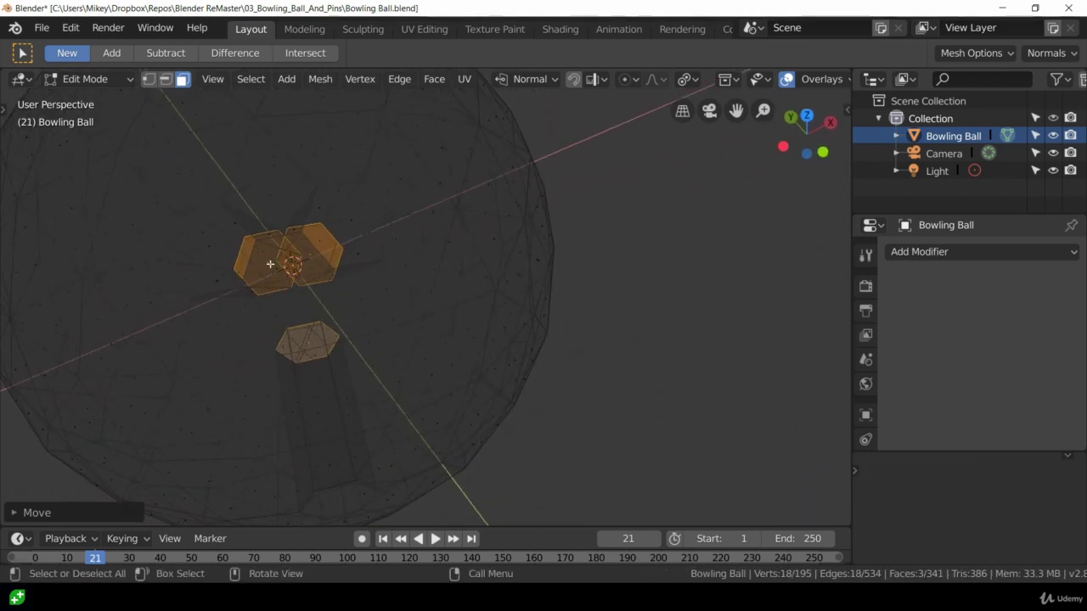
pyautogui.write('s')
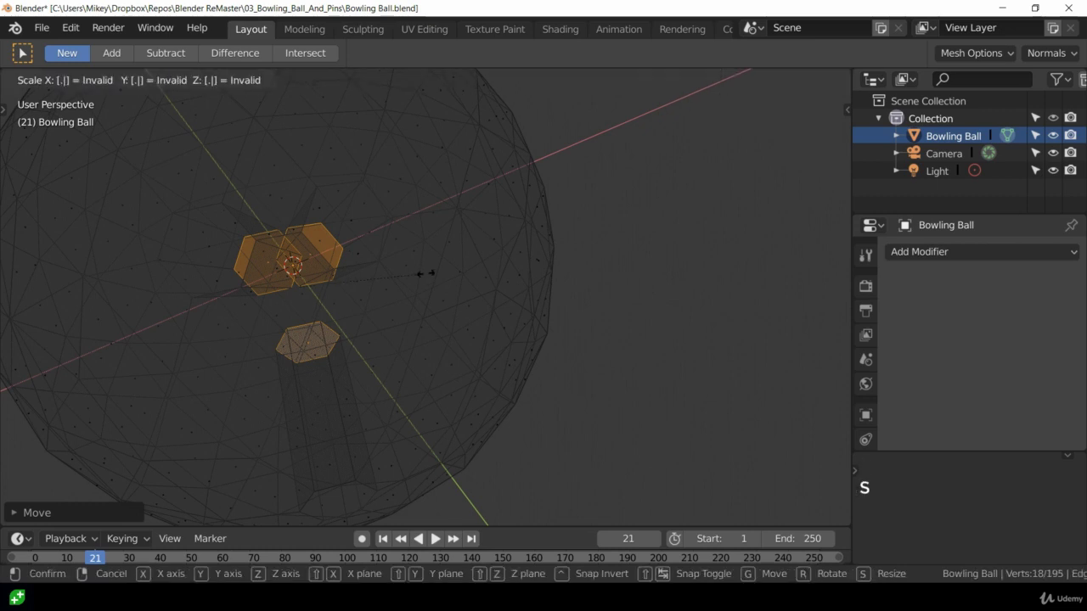
pyautogui.write('.5')
pyautogui.press('Return')
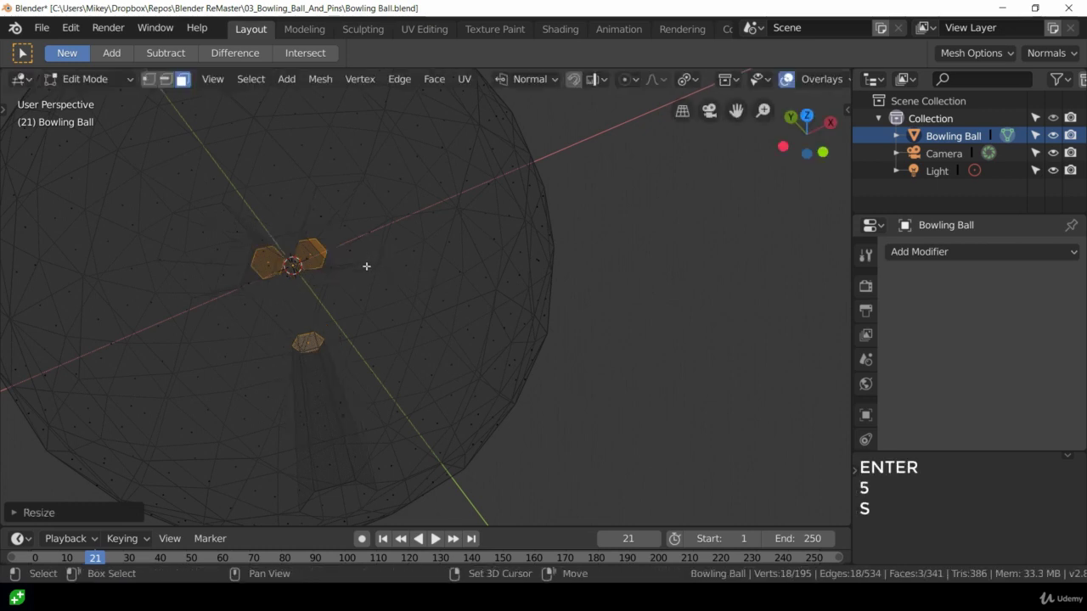
pyautogui.keyDown('shift'); pyautogui.moveTo(366, 271); pyautogui.dragTo(391, 294, button='middle'); pyautogui.keyUp('shift')
pyautogui.press('s')
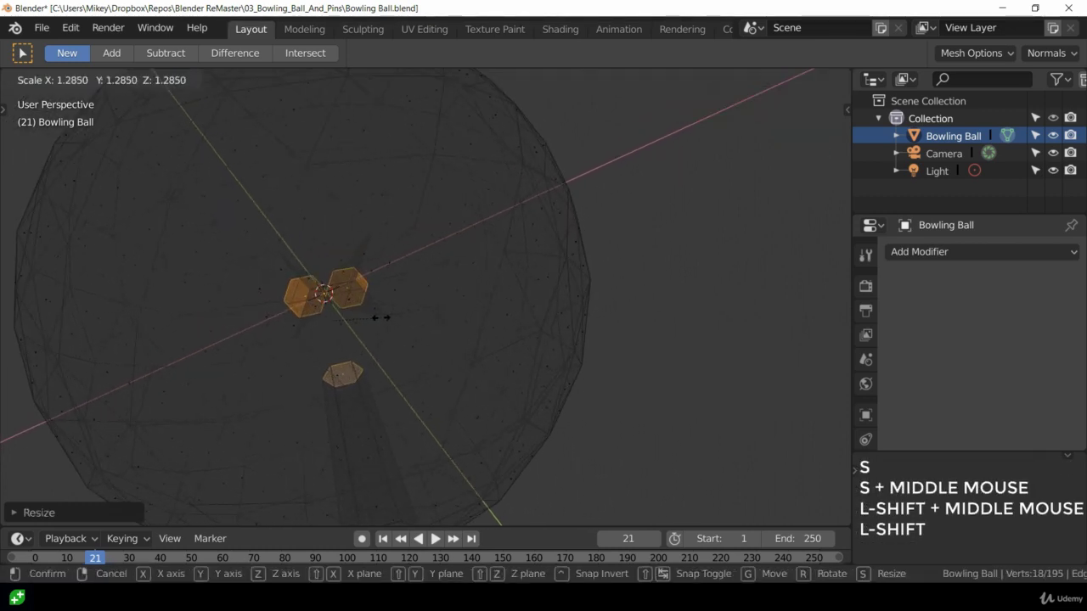
pyautogui.click(377, 313)
pyautogui.moveTo(483, 437); pyautogui.dragTo(485, 342, button='middle')
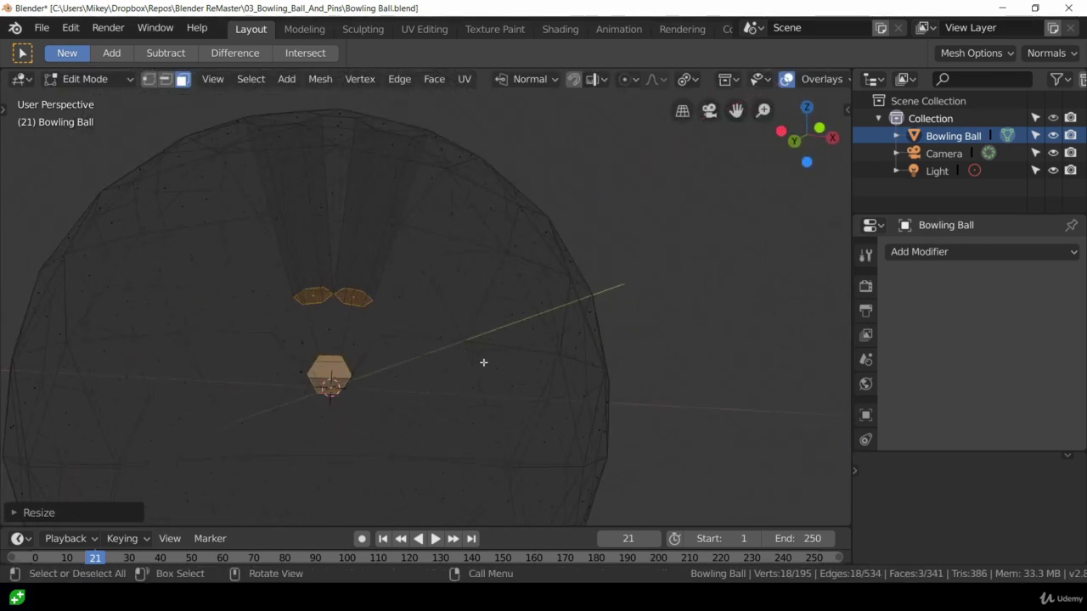
# Return to Object Mode, switch to Solid shading, and orbit to inspect the three dents
pyautogui.press('Tab')
pyautogui.scroll(-4, 560, 331)
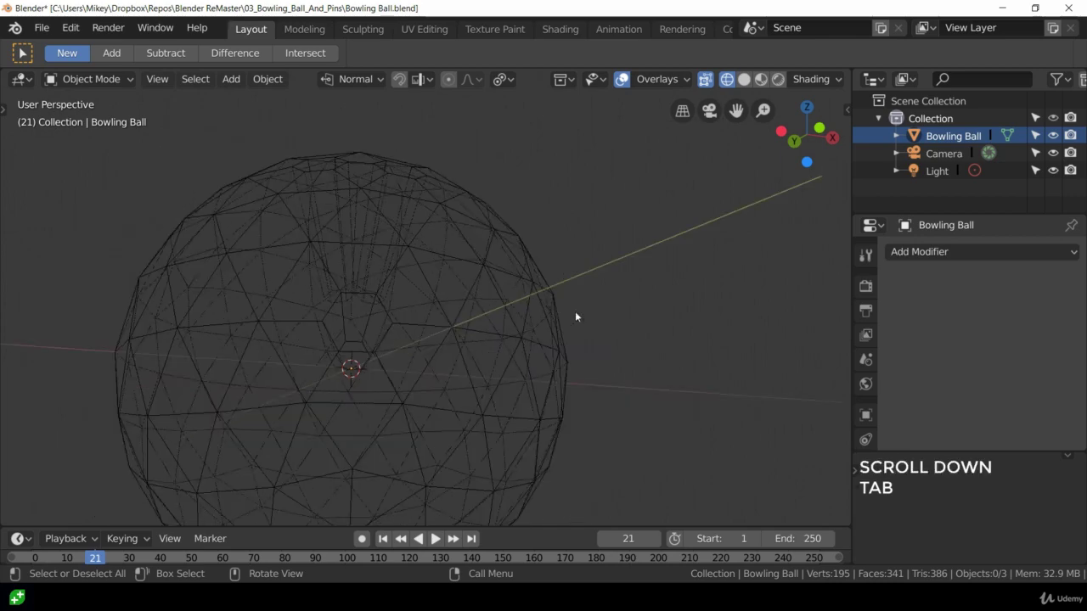
pyautogui.click(743, 79)
pyautogui.moveTo(416, 252); pyautogui.dragTo(430, 304, button='middle')
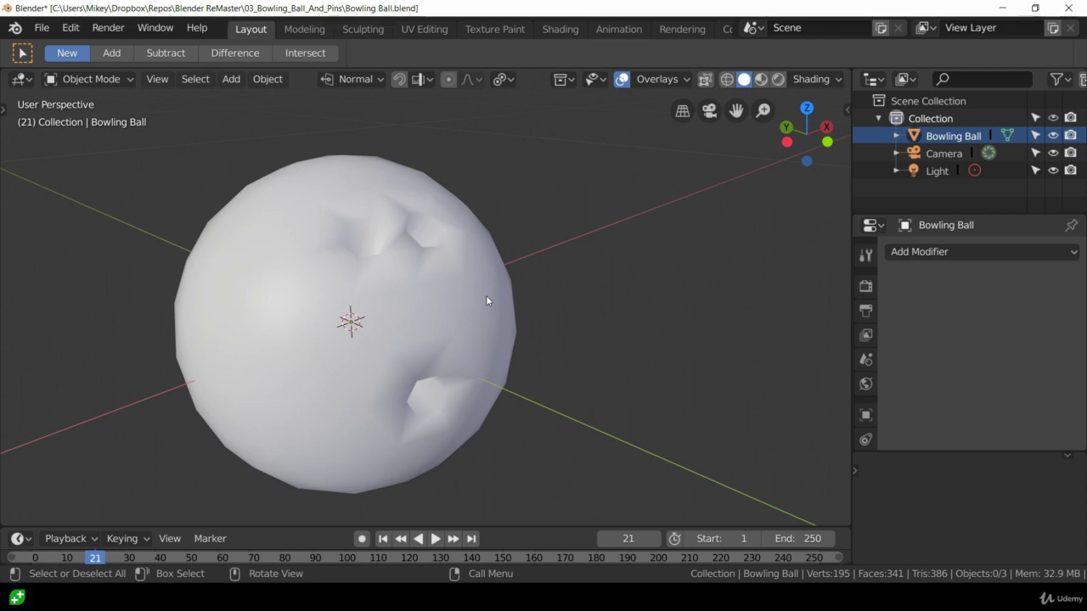
pyautogui.moveTo(529, 284); pyautogui.dragTo(308, 230, button='middle')
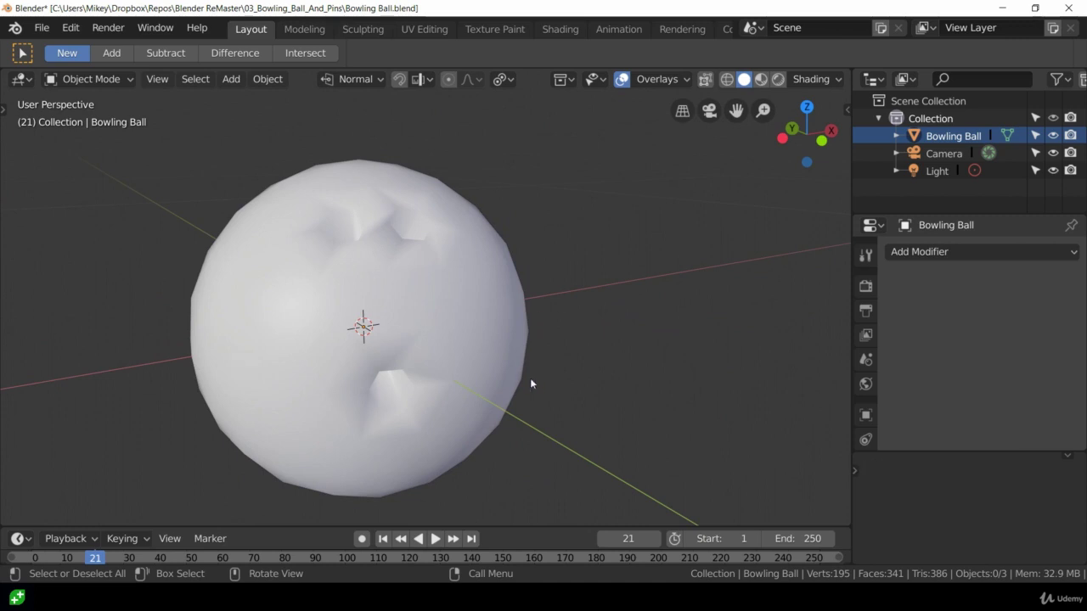
pyautogui.moveTo(530, 383); pyautogui.dragTo(479, 352, button='middle')
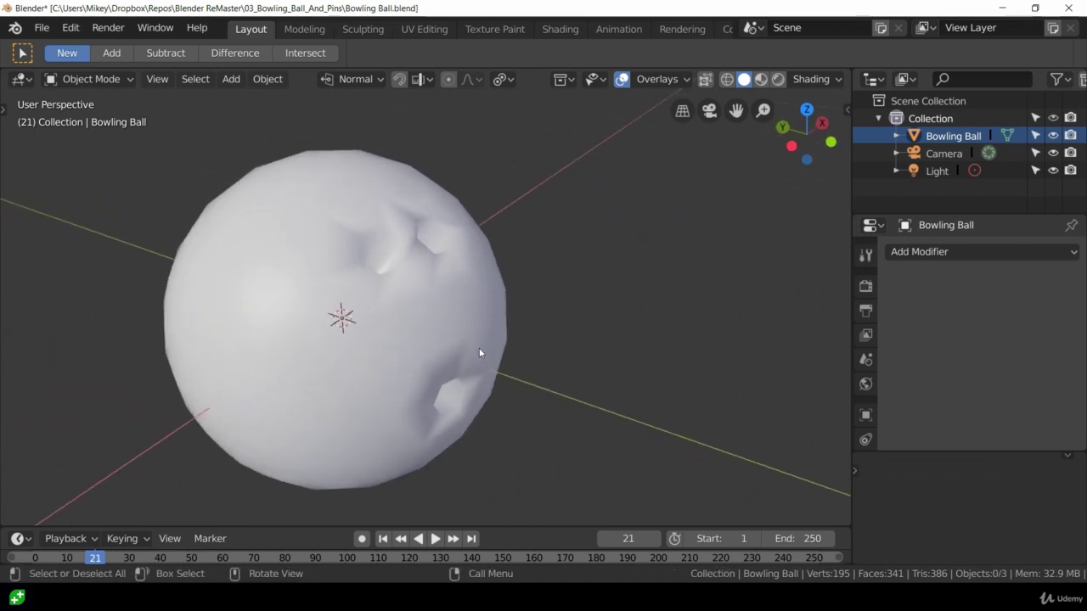